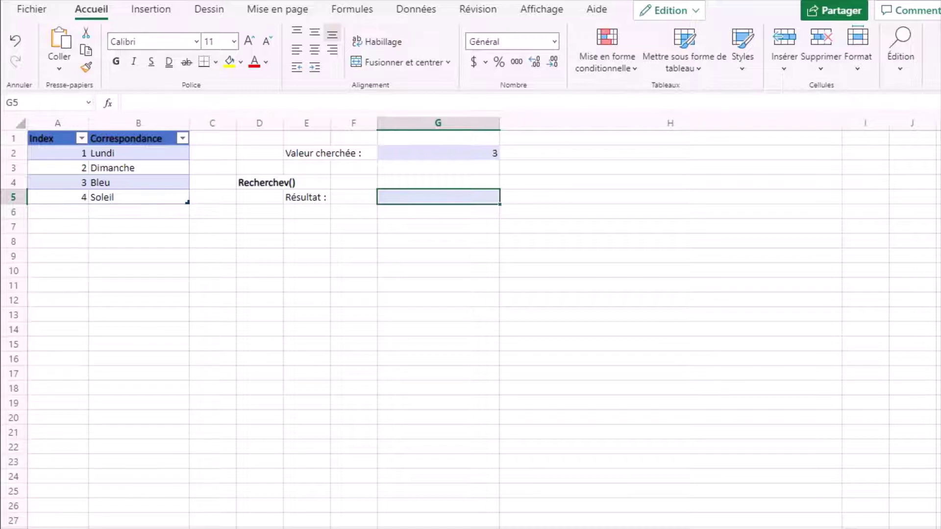
Enter =RECHERCHEV(G2;Tableau24;2;FAUX) in G5 so it returns Bleu
type("=recherch")
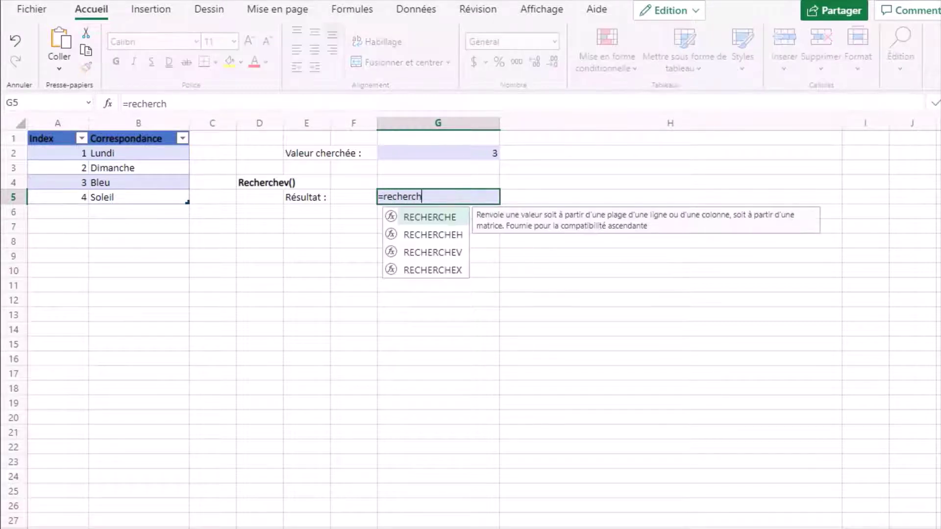
type("ev(")
left_click(438, 153)
type(";")
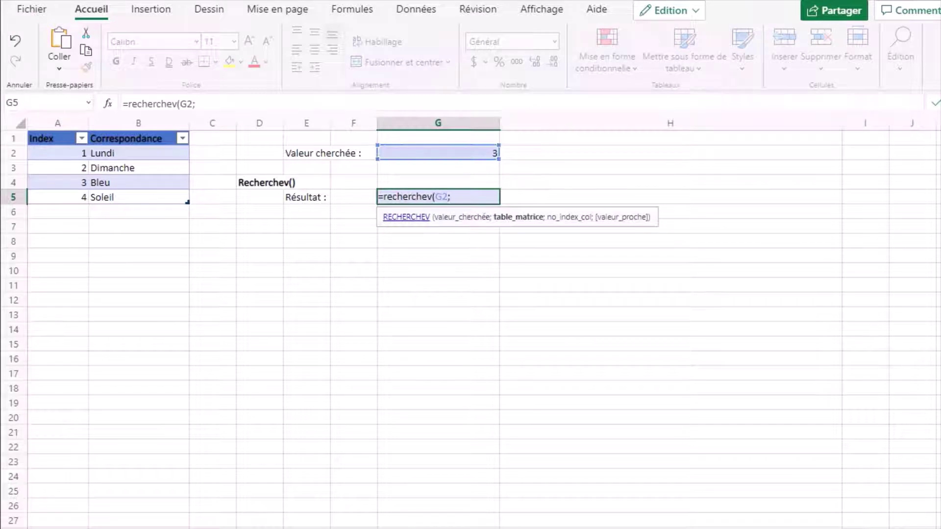
left_click_drag(52, 162, 122, 198)
type(";")
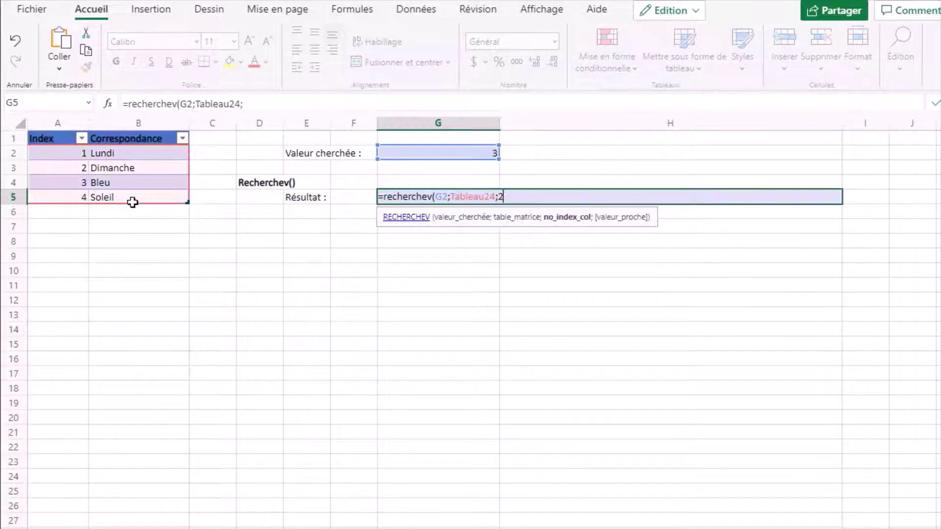
type("2;faux")
key("Return")
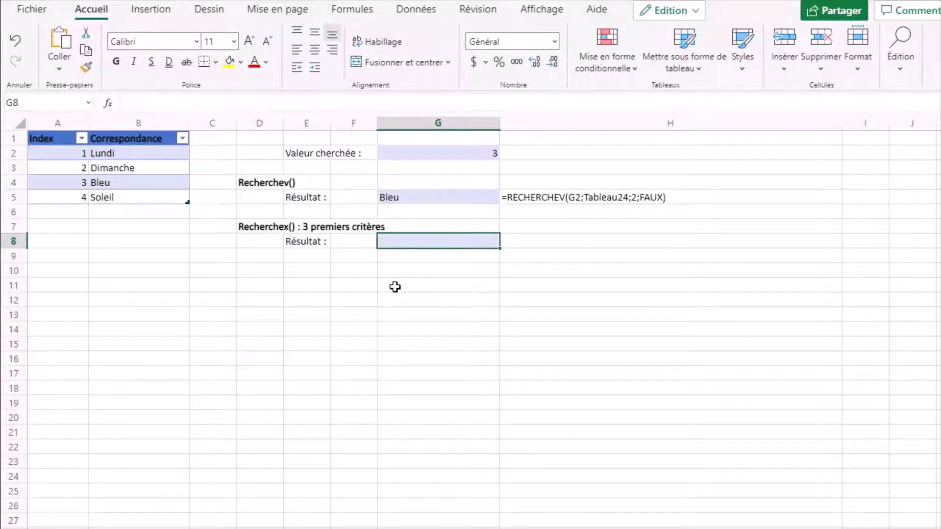
Enter =RECHERCHEX(G2;A2:A5;B2:B5) in G8
type("=")
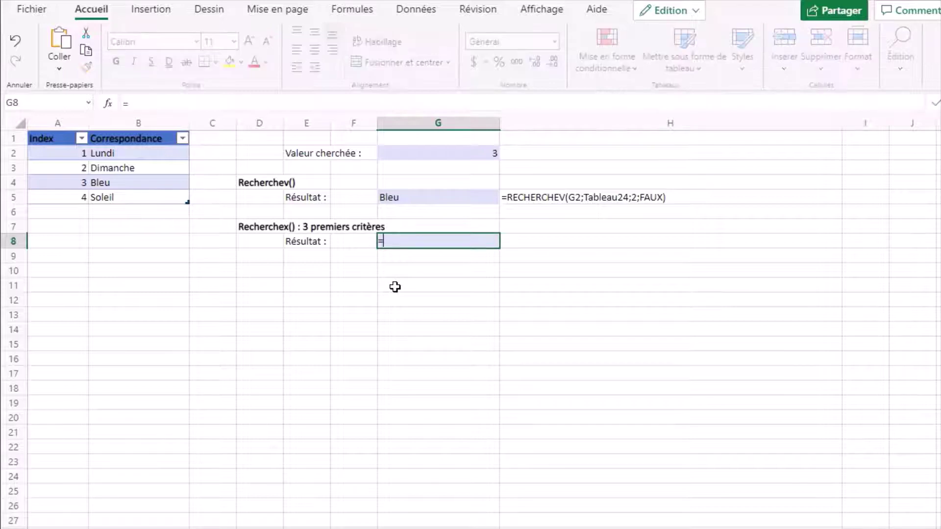
type("recherc")
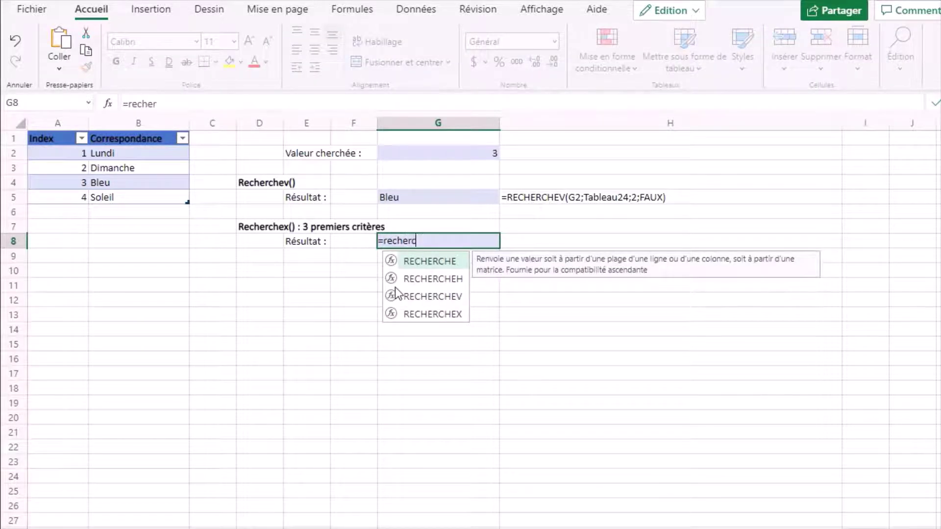
type("hex")
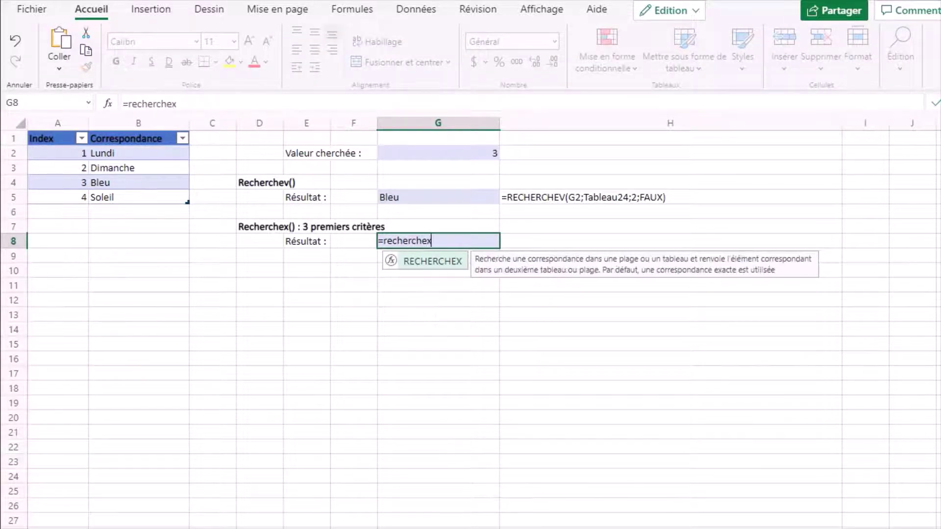
type("(")
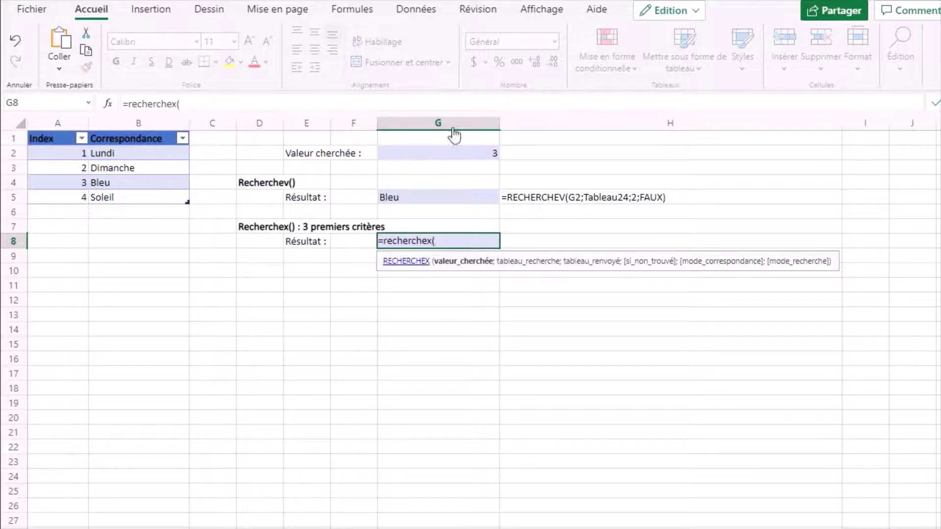
left_click(449, 153)
type(";")
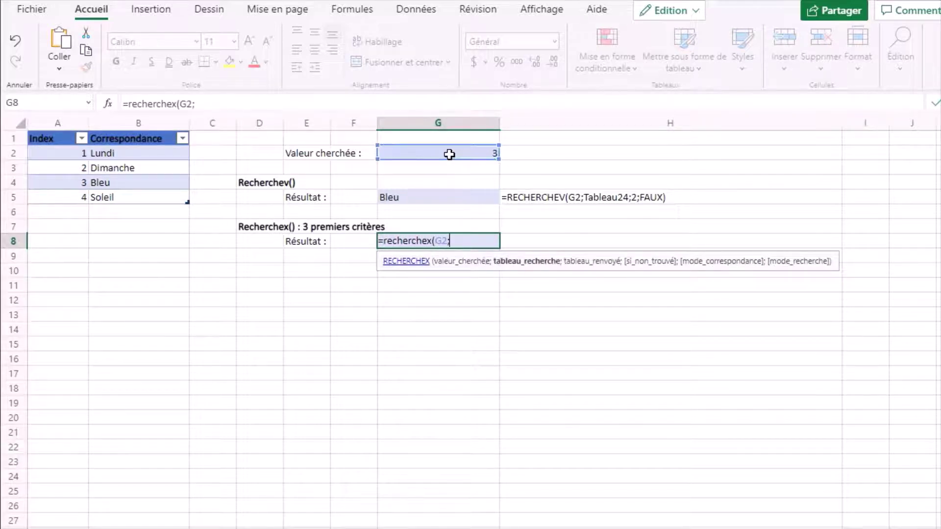
left_click_drag(66, 155, 66, 199)
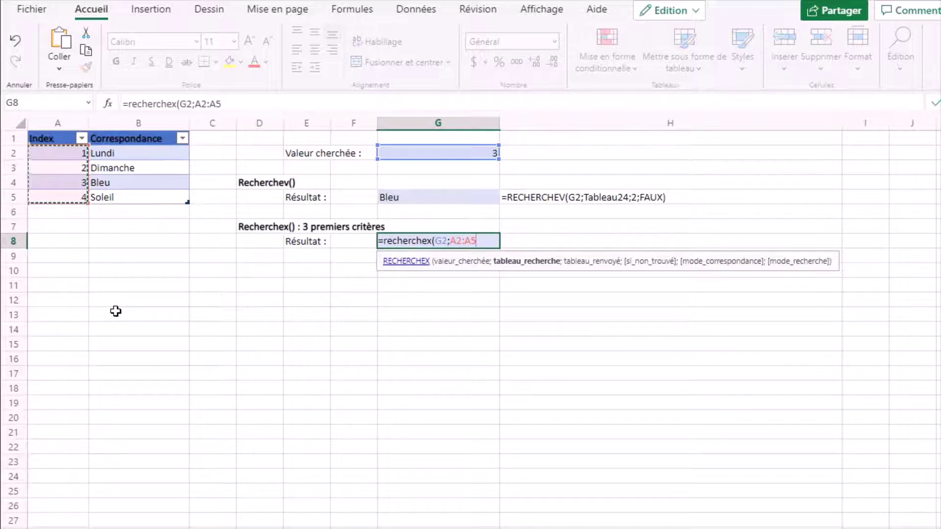
type(";")
left_click_drag(122, 156, 123, 197)
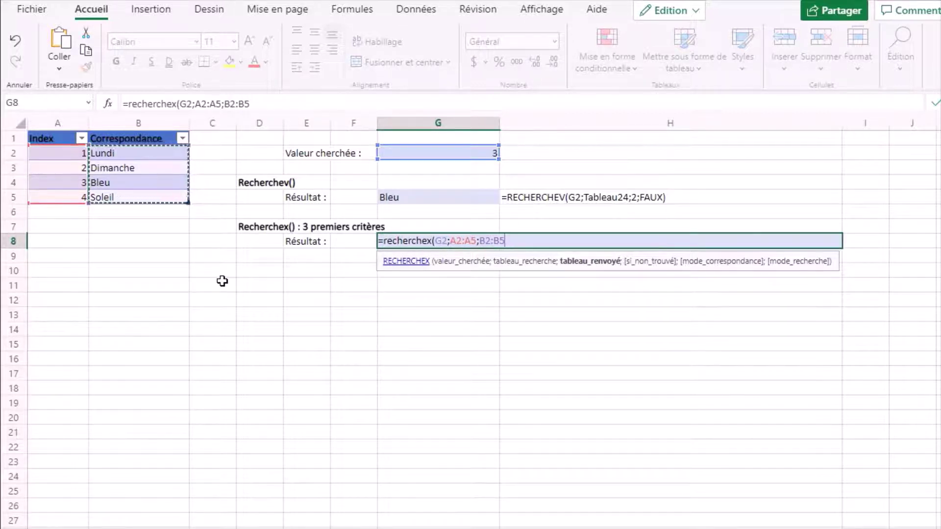
type(")")
key("Return")
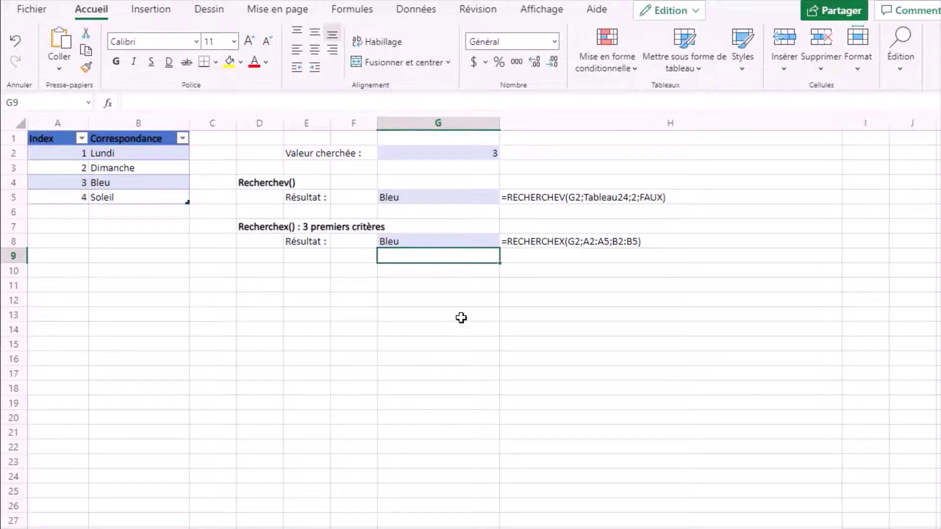
Change the searched value in G2 to 8 to test the lookups
left_click(451, 154)
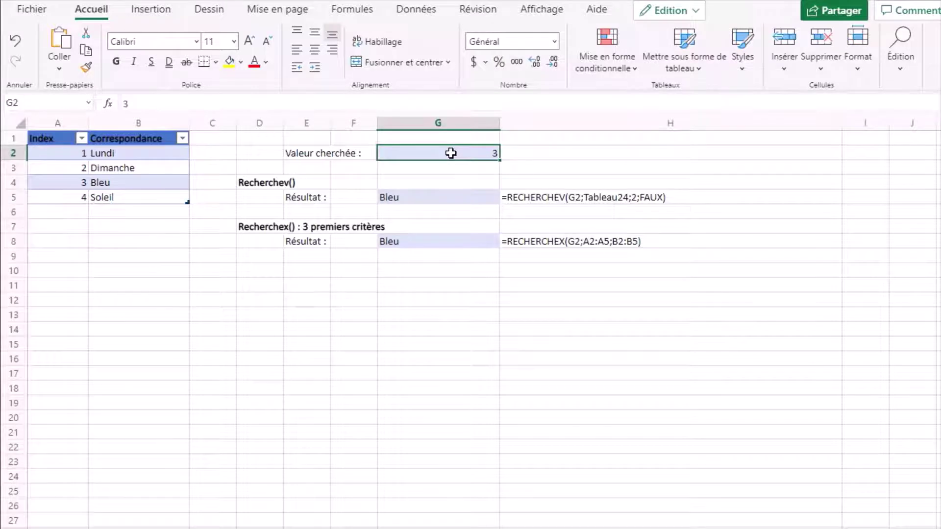
type("8")
key("Return")
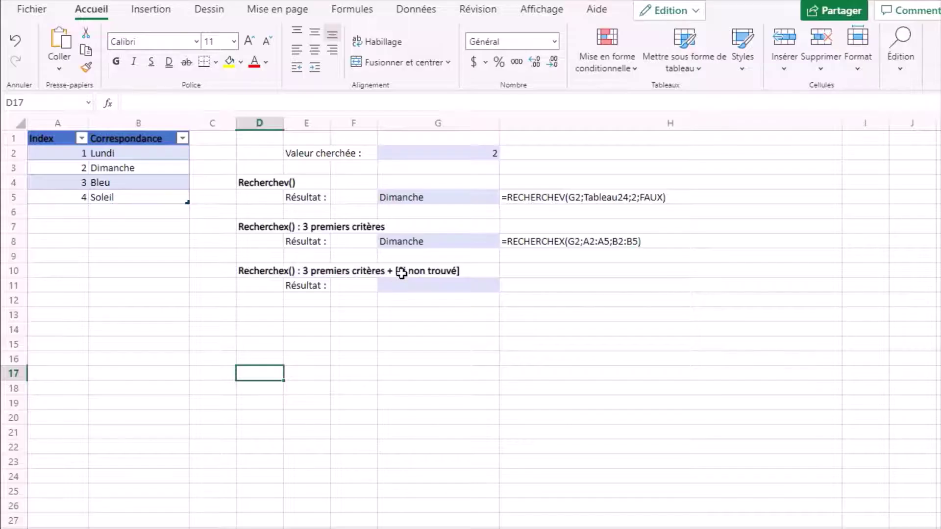
Enter =RECHERCHEX(G2;A2:A5;B2:B5;"Aucune correspondance") in G11
left_click(431, 270)
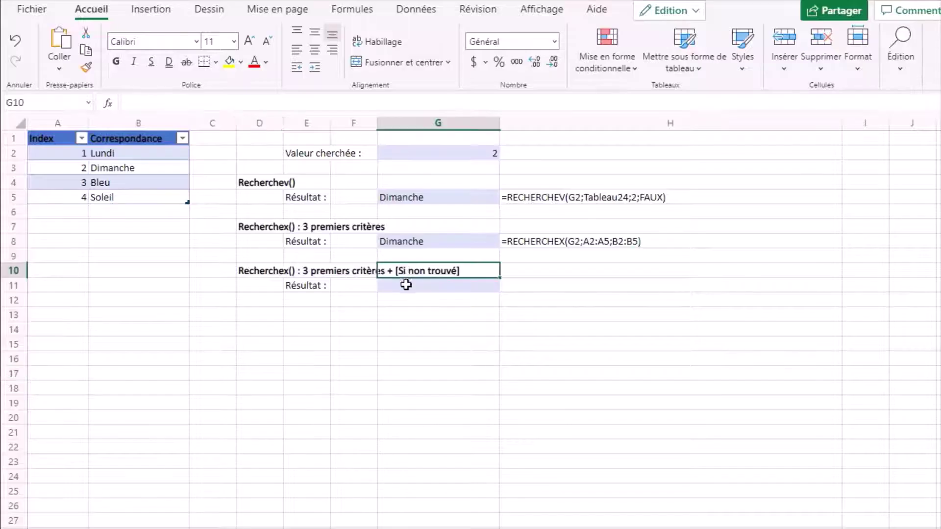
left_click(436, 283)
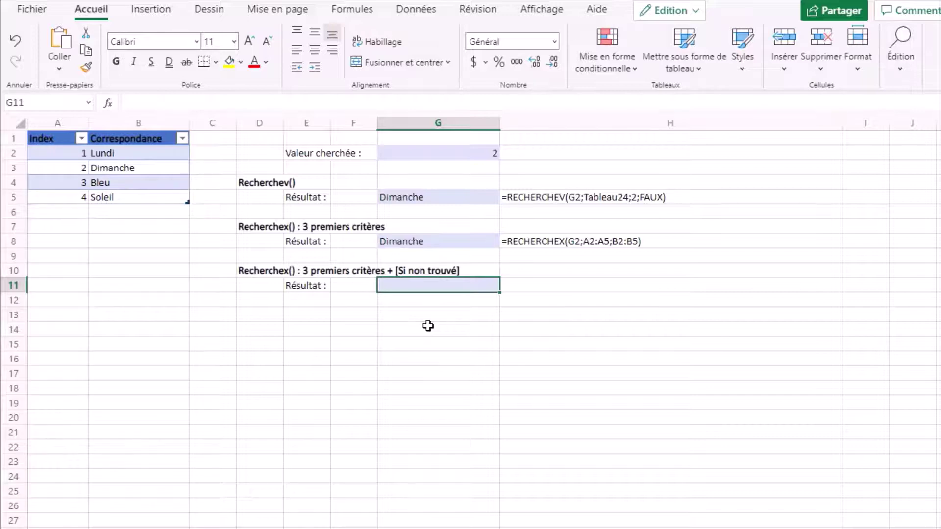
type("=")
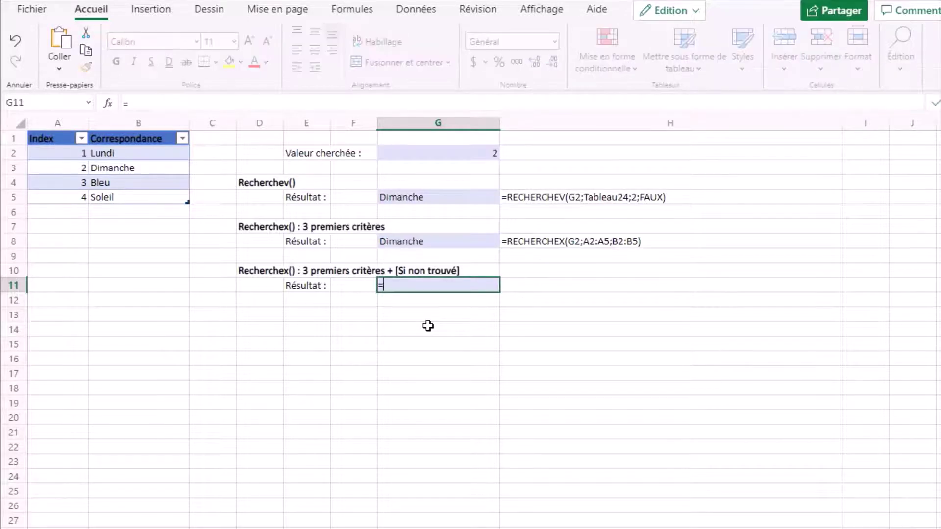
type("recherchex(")
left_click(447, 155)
type(";")
left_click_drag(57, 153, 58, 197)
type(";")
left_click_drag(118, 153, 130, 197)
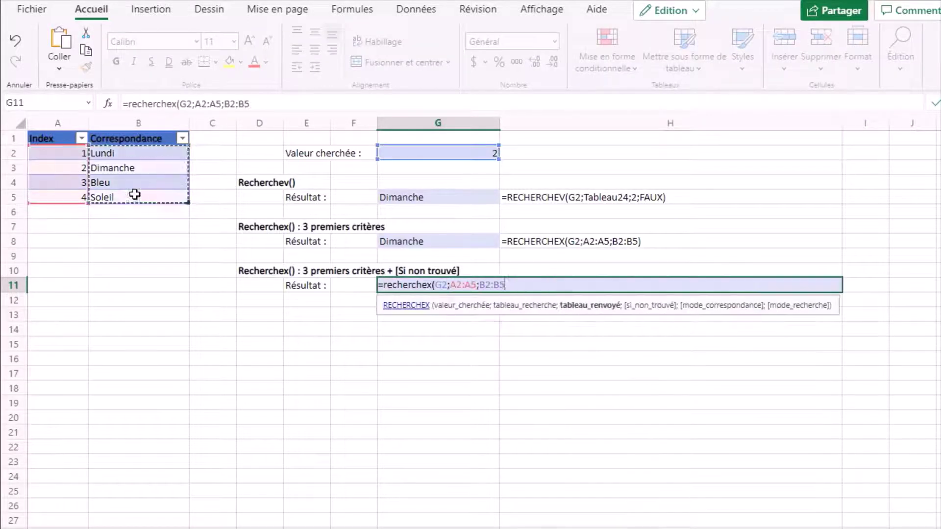
type(";\"Aucune corresp")
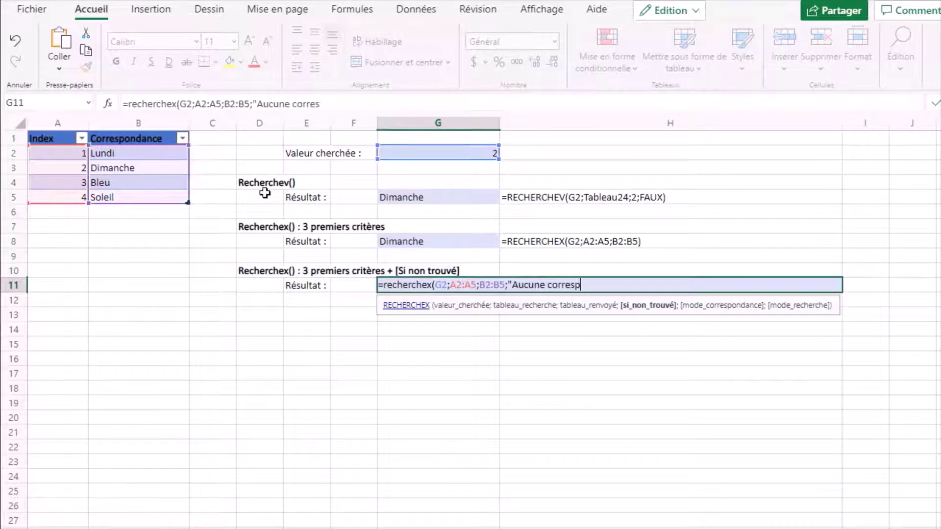
type("ondance\"")
key("Return")
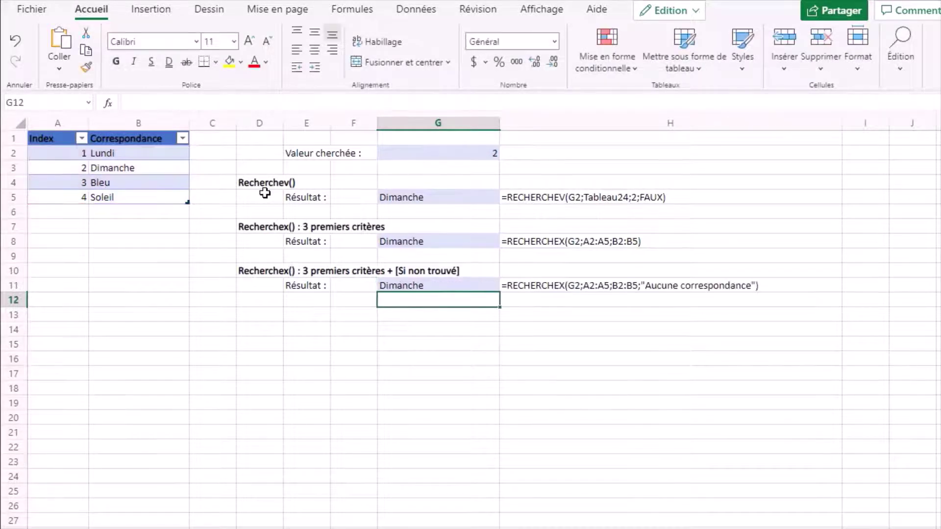
Change the searched value in G2 to 7 to test the fallback text
left_click(415, 154)
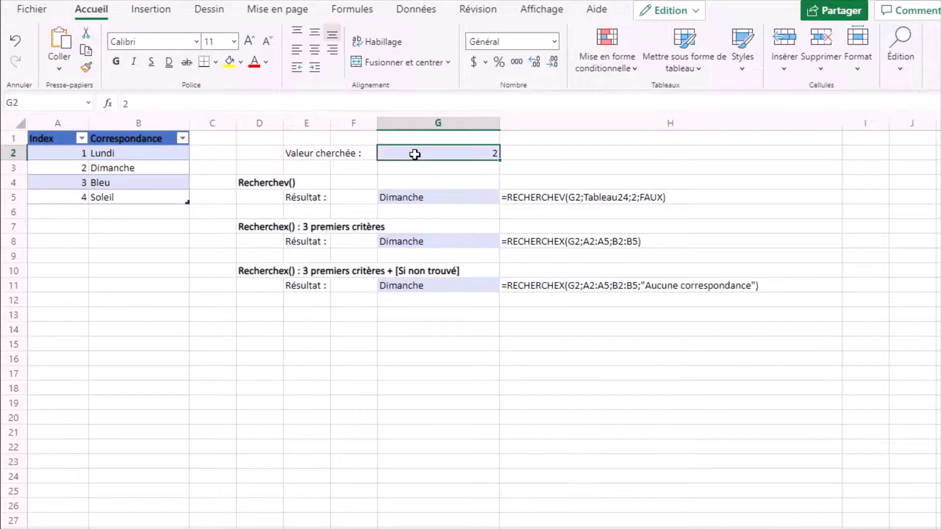
type("7")
key("Return")
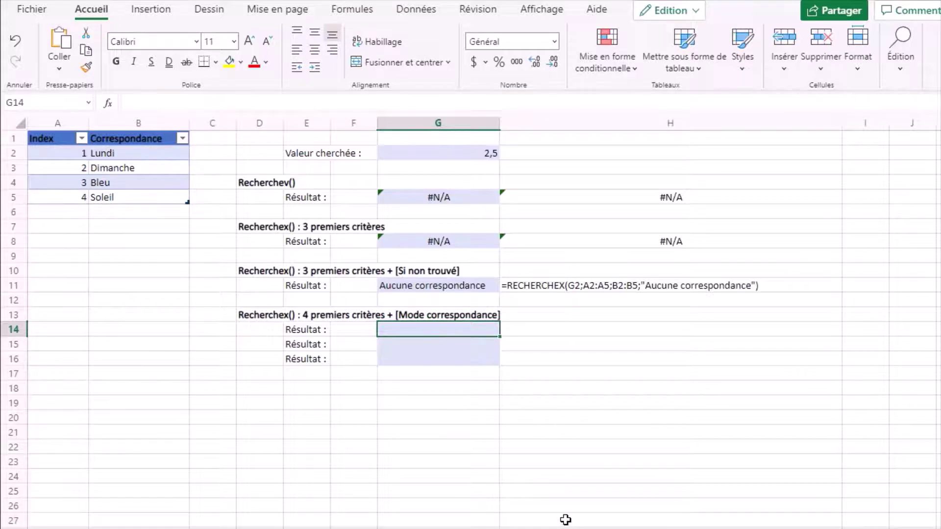
Paste the RECHERCHEX formula into G14, G15 and G16 with match modes 0, -1 and 1
left_click(213, 104)
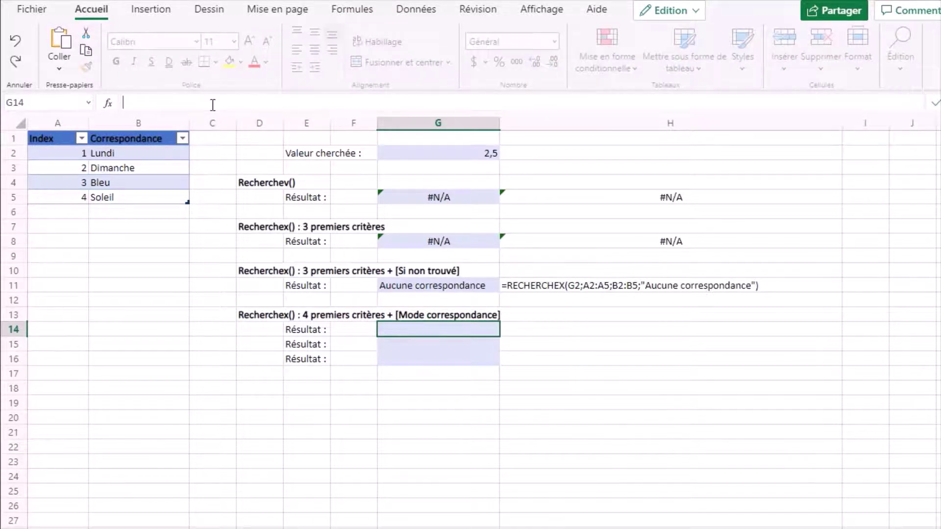
key("ctrl+v")
type(";0")
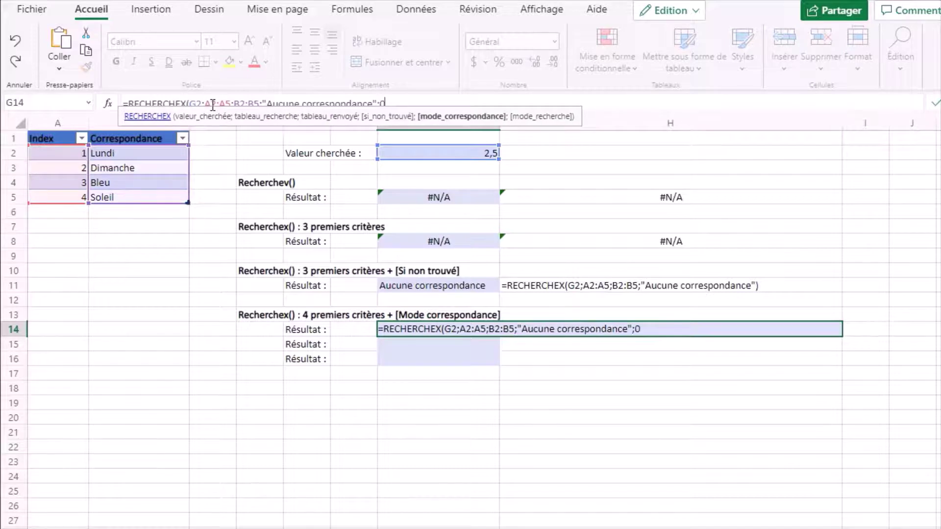
type(")")
key("Return")
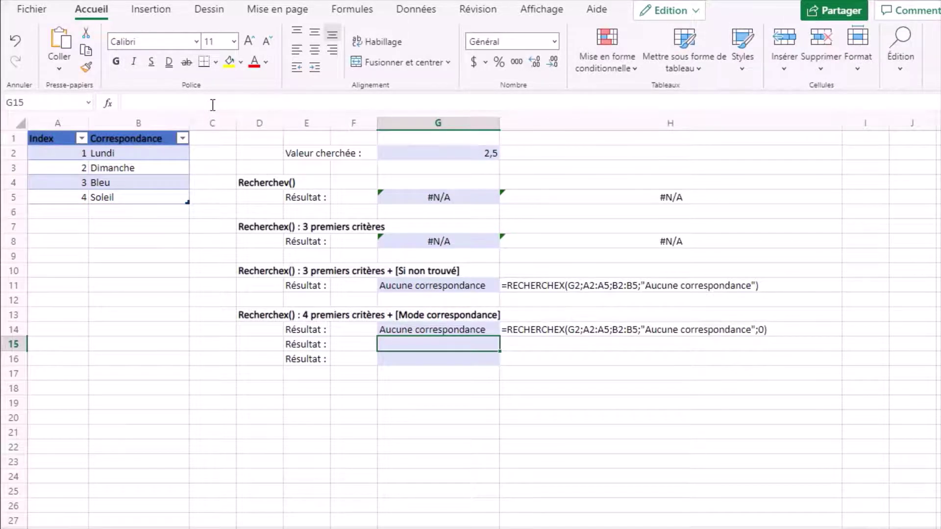
left_click(212, 105)
key("ctrl+v")
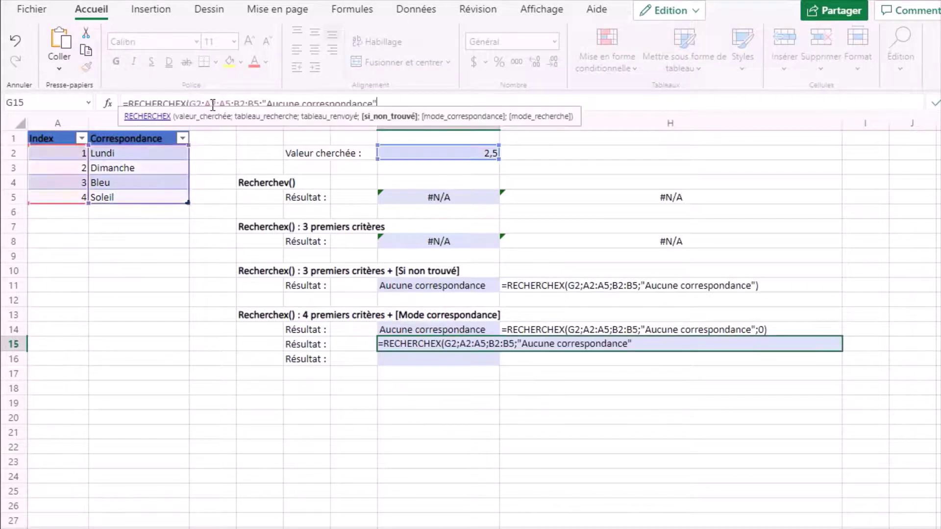
type(";-1")
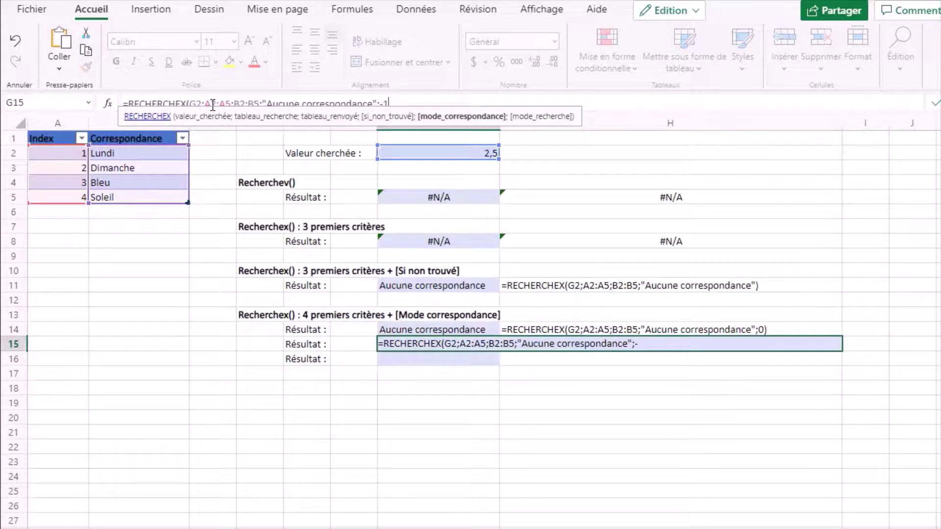
type(")")
key("Return")
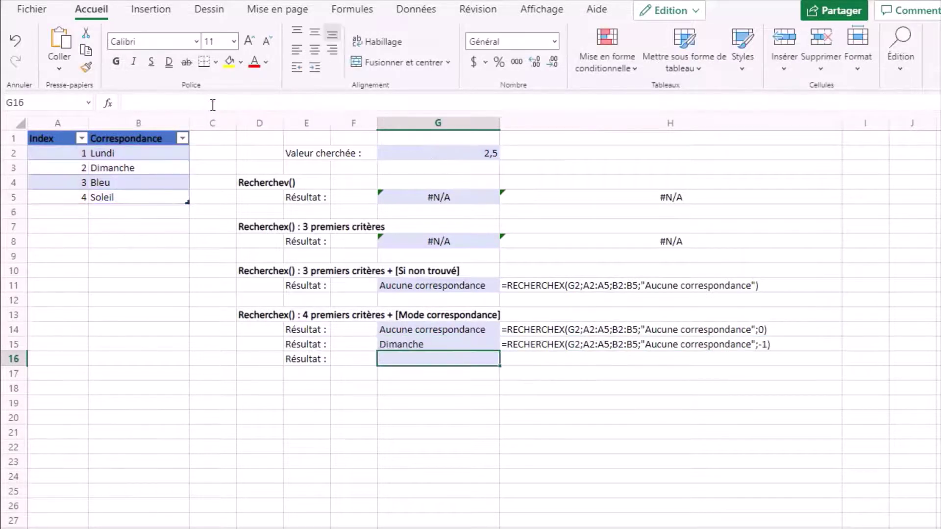
left_click(213, 104)
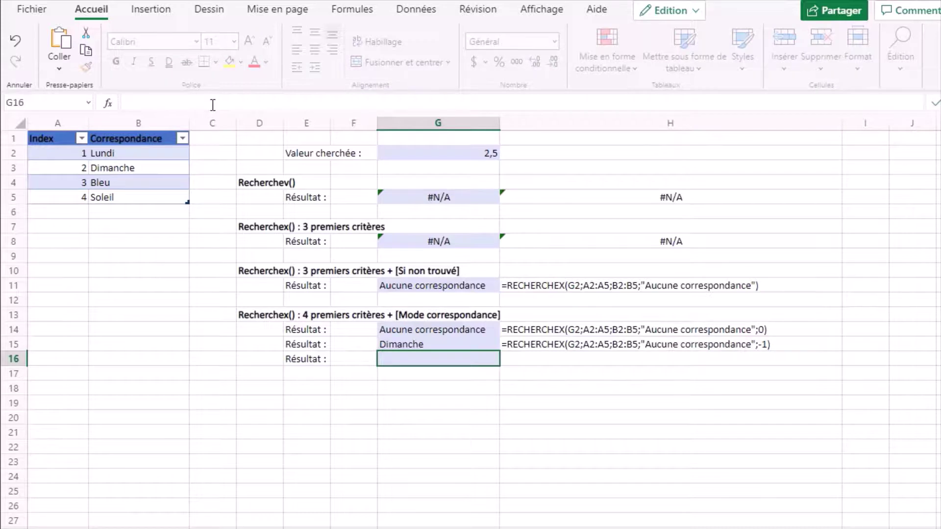
key("ctrl+v")
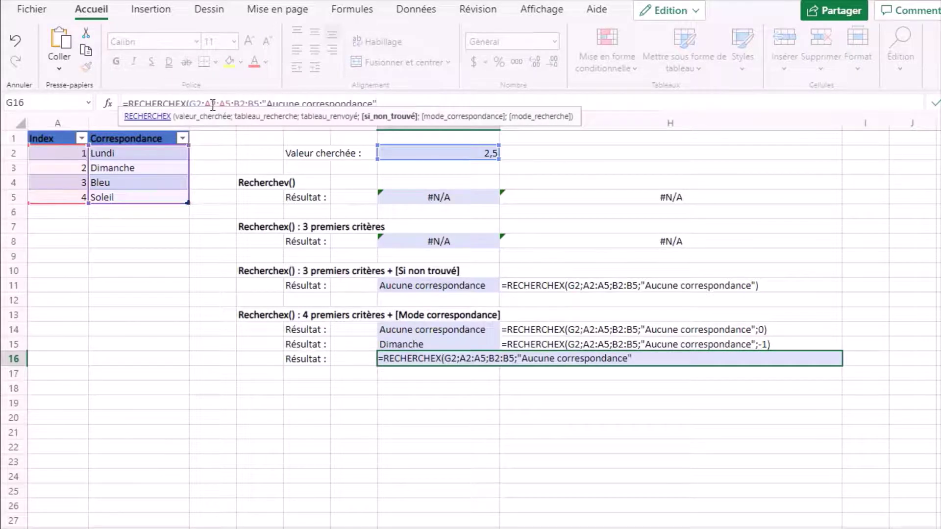
type(";1)")
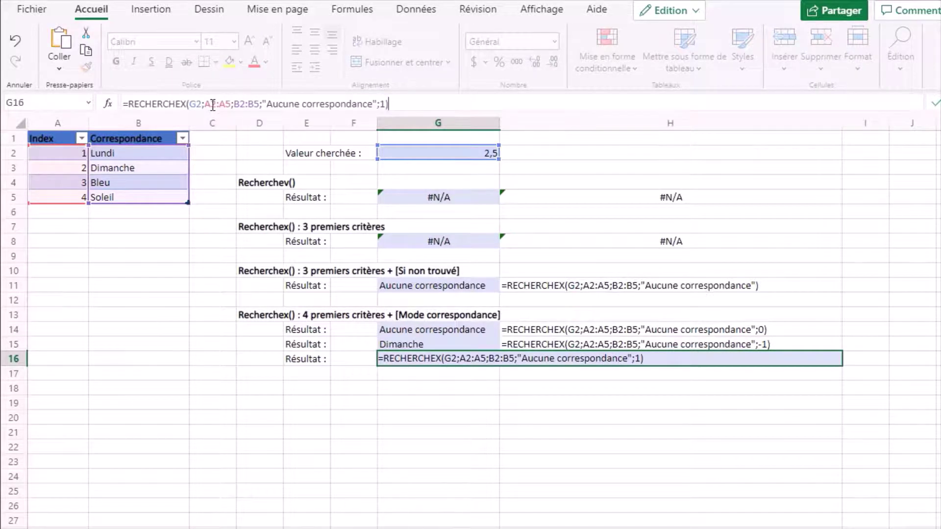
key("Return")
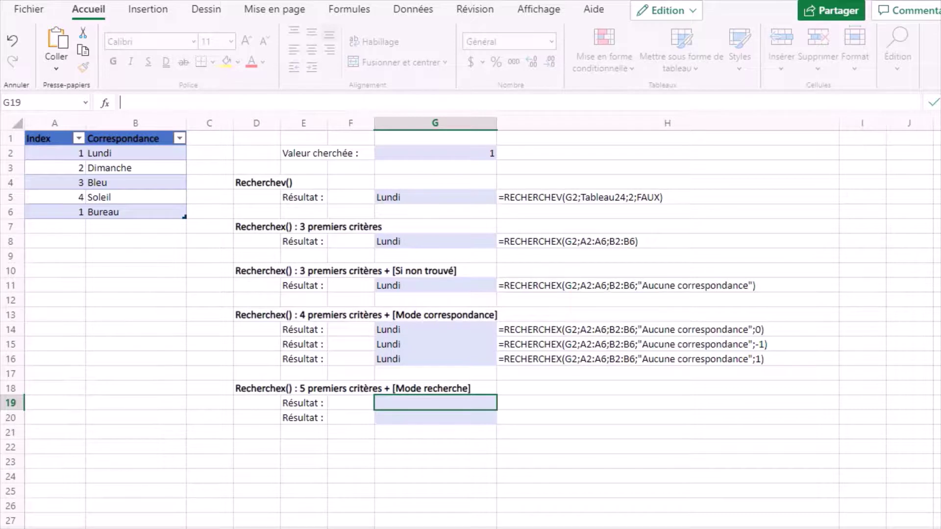
Enter RECHERCHEX formulas in G19 and G20 with match mode 0 and search modes 1 and -1
type("=RECHERCHEX(G2;A2:A6;B2:B6;\"Aucune correspondance\";0;1")
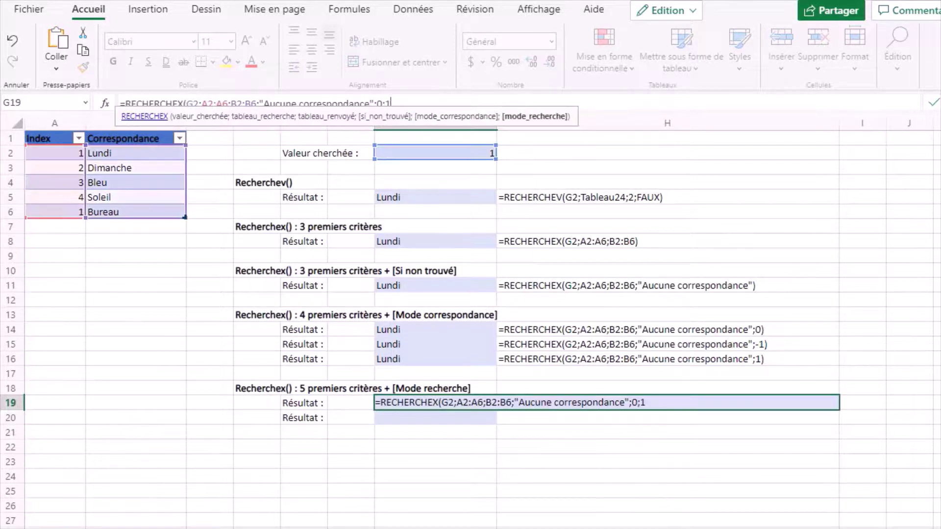
type(")")
key("Return")
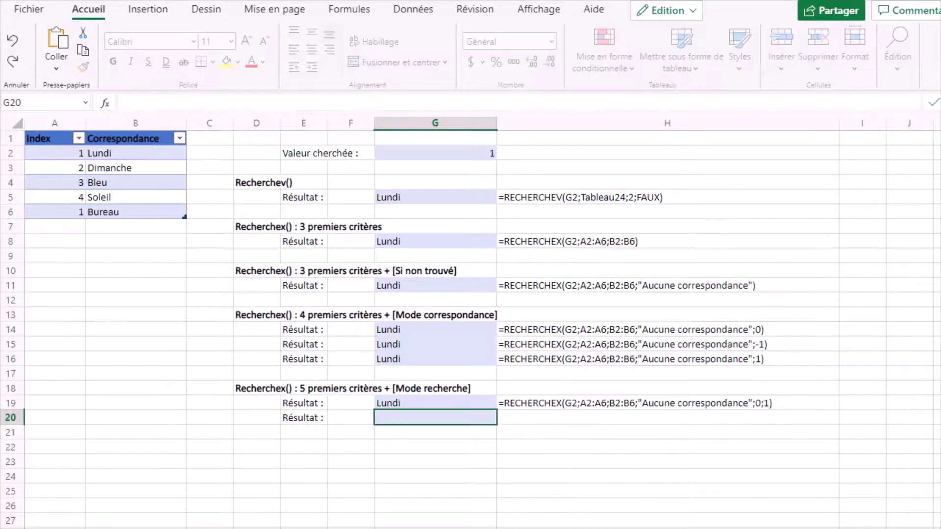
type("=RECHERCHEX(G2;A2:A6;B2:B6;\"Aucune correspondance\";0-")
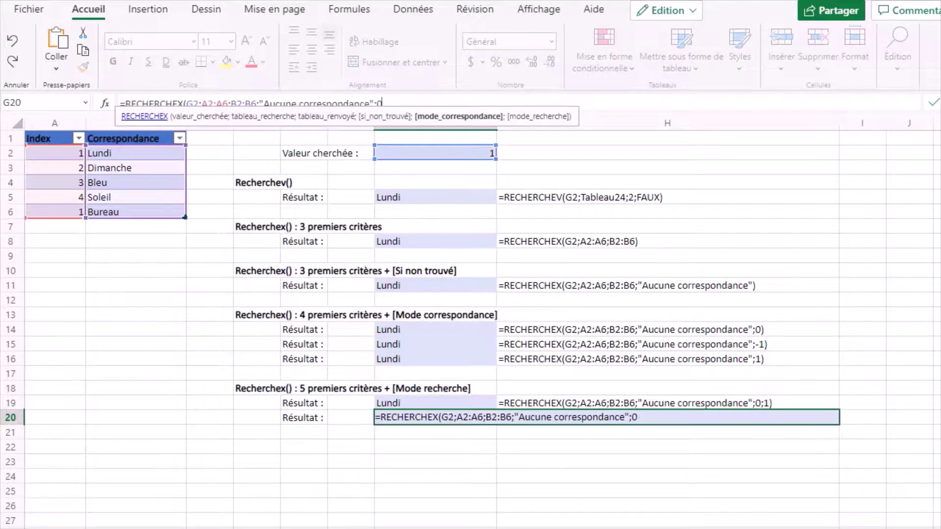
type(";-1")
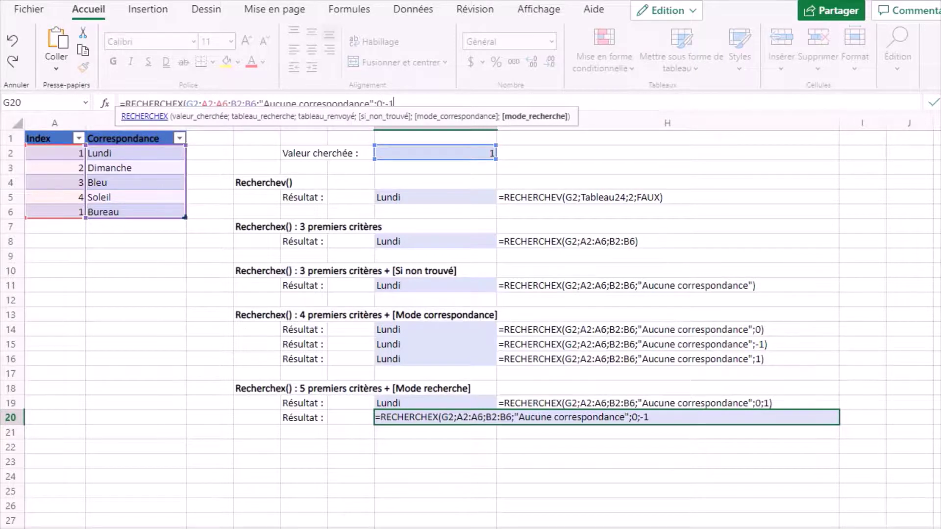
key("Return")
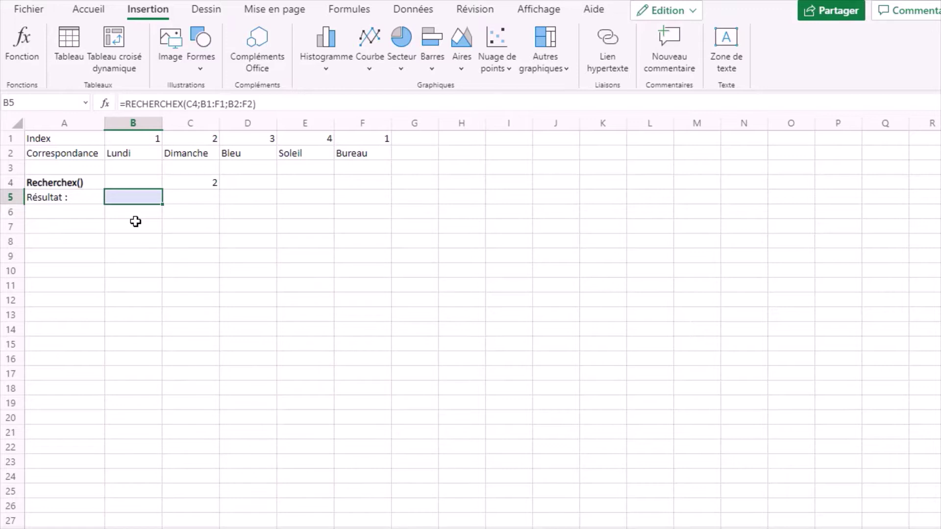
Enter =RECHERCHEX(C4;B1:F1;B2:F2) in B5 so it returns Dimanche
type("=")
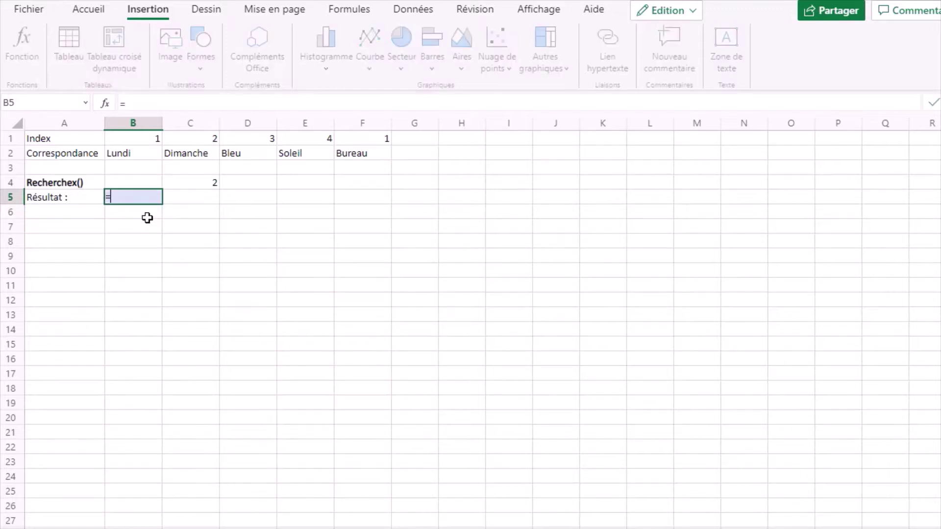
type("recherche")
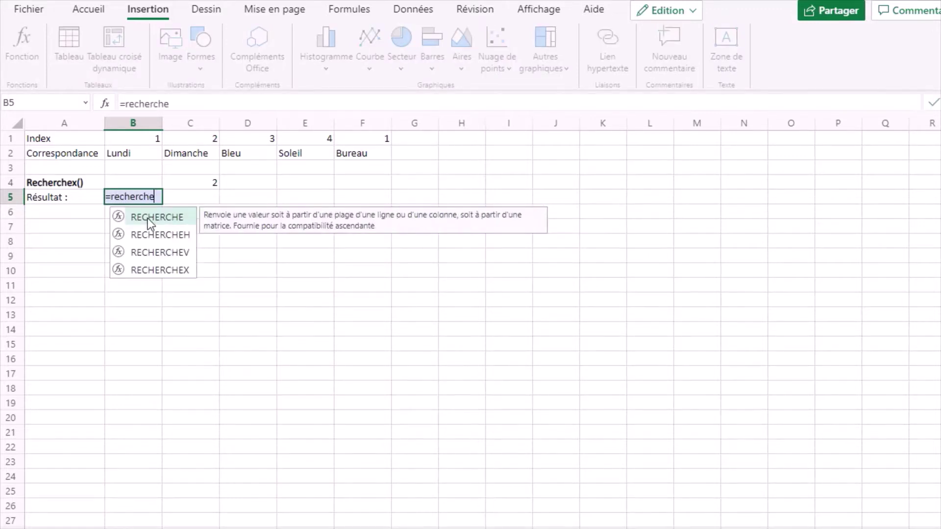
type("x")
double_click(148, 219)
left_click(200, 182)
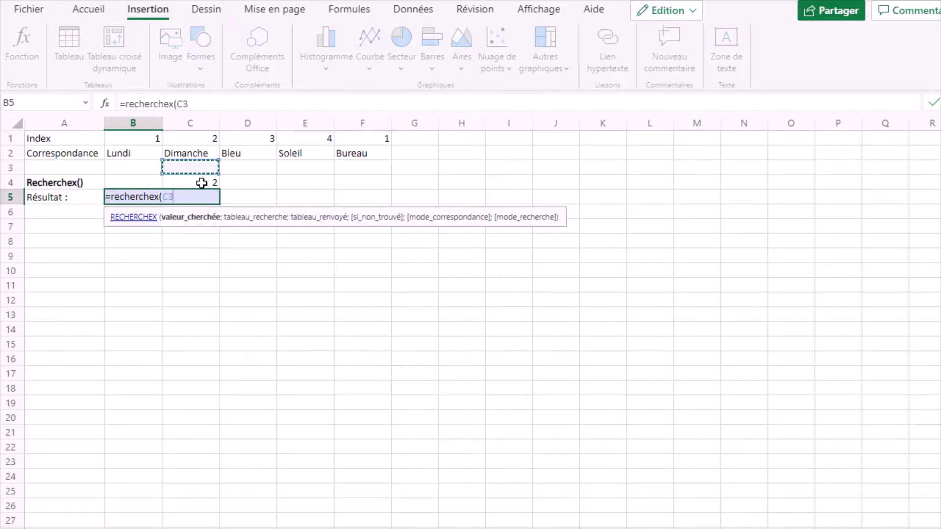
type(";")
left_click_drag(147, 138, 345, 141)
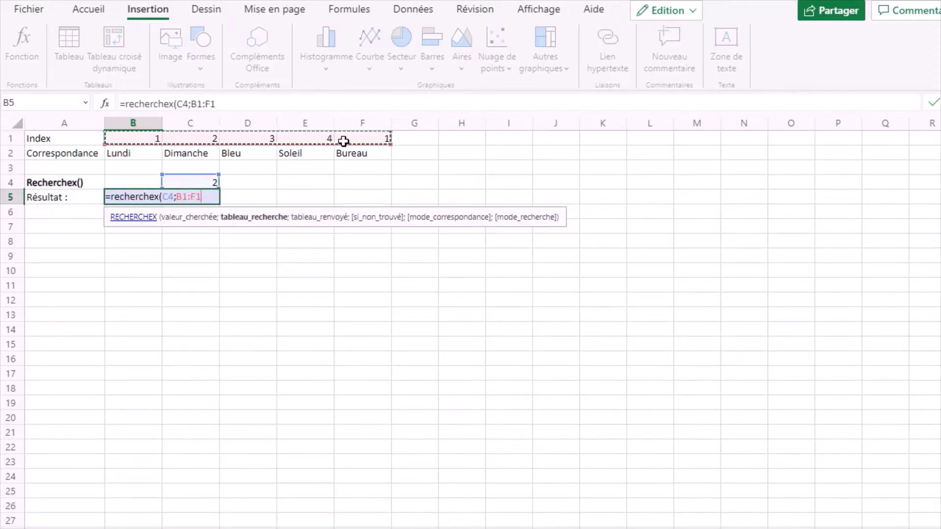
type(";")
left_click_drag(149, 152, 341, 154)
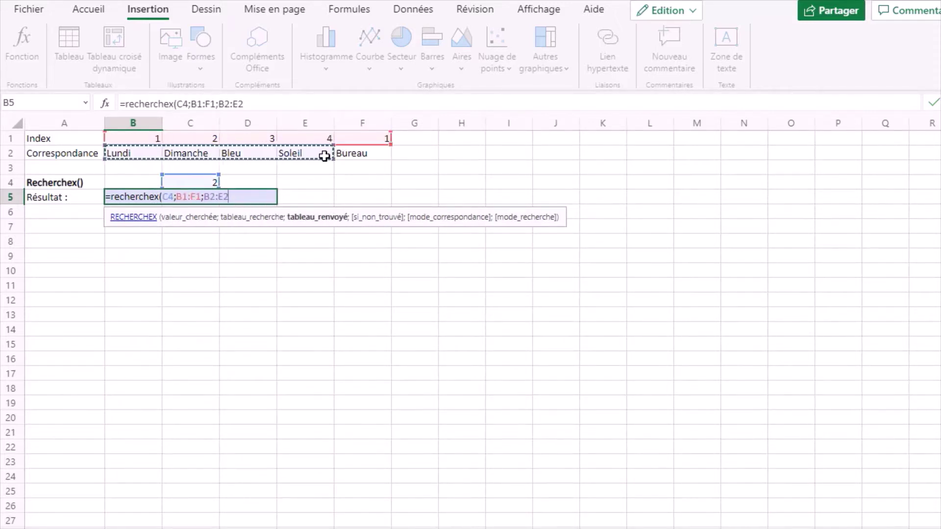
key("Return")
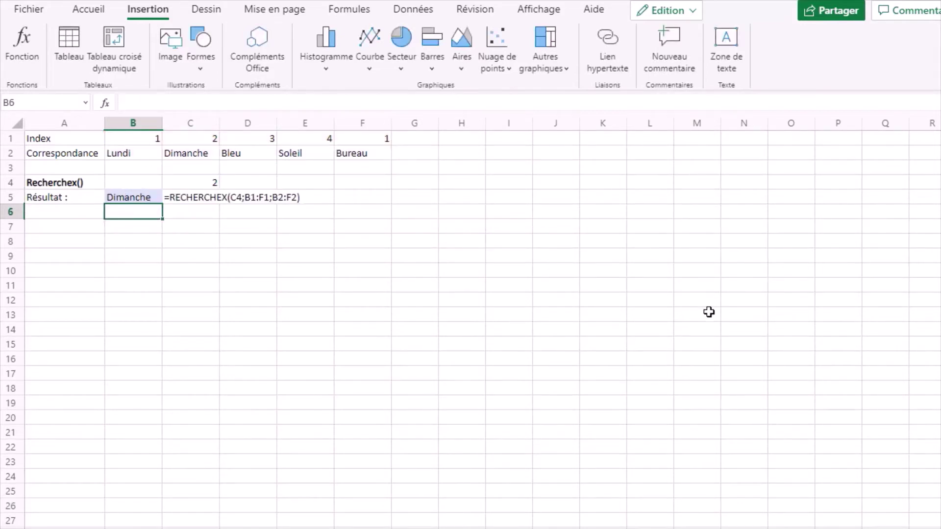